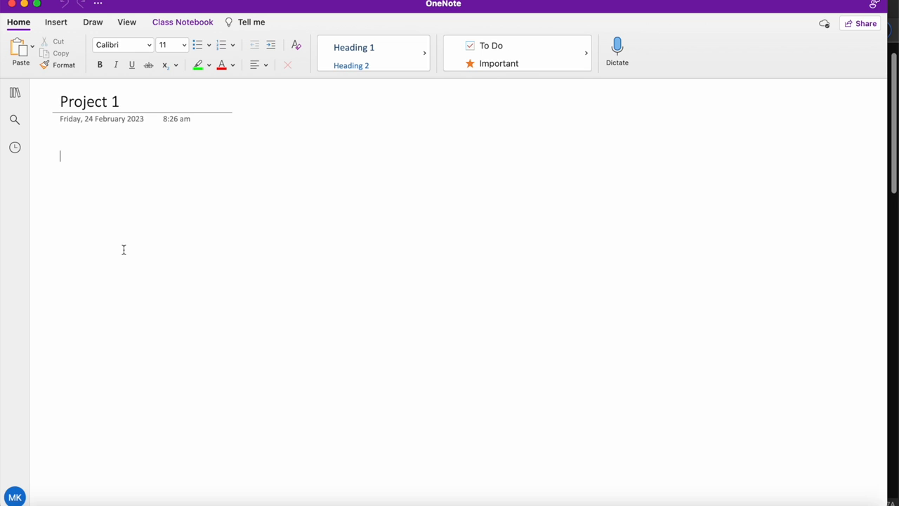
Step: Bring the Edge window with the '5 Amazing AI Tools' YouTube video to the front
{"action": "left_click", "coordinate": [99, 503]}
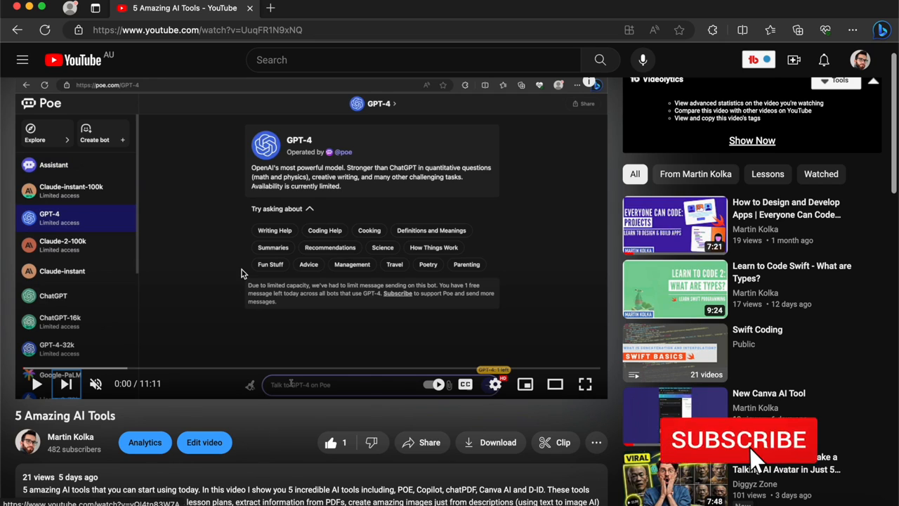
Step: Copy the YouTube video's URL from the address bar and go back to OneNote
{"action": "left_click", "coordinate": [200, 29]}
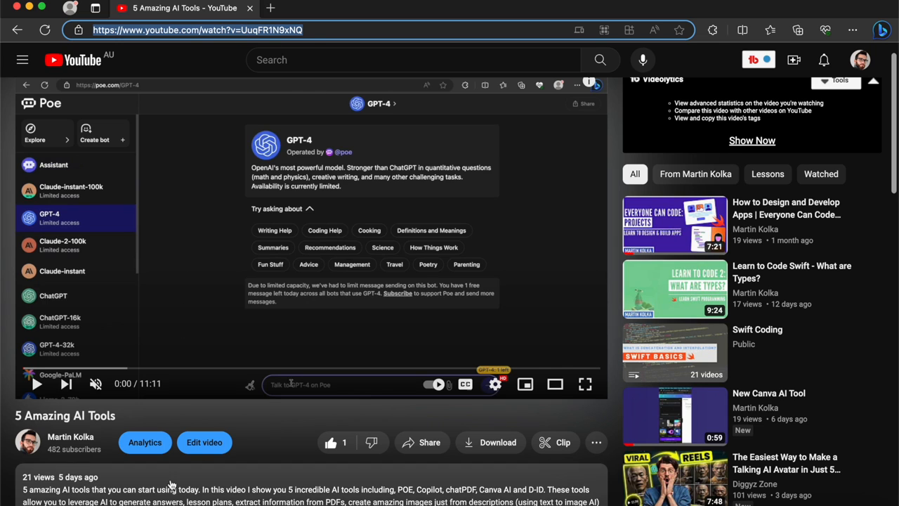
{"action": "left_click", "coordinate": [153, 497]}
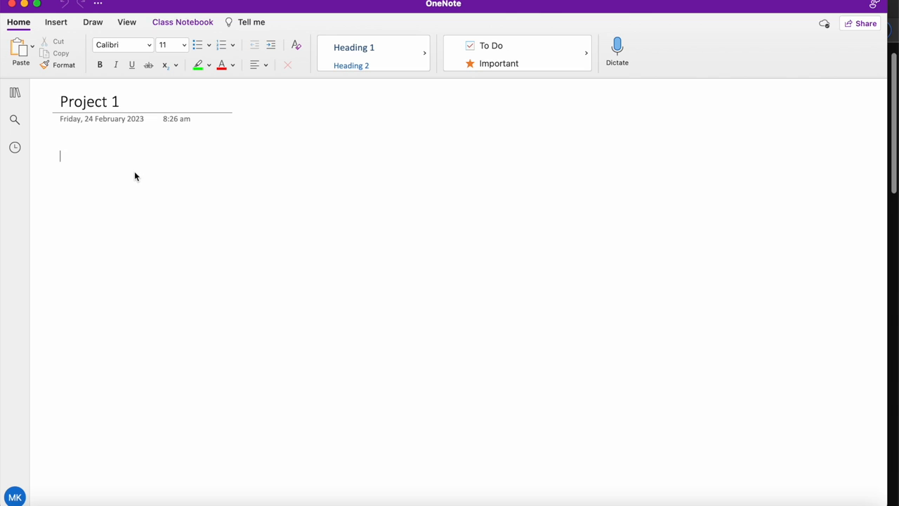
Step: Paste the link to embed '5 Amazing AI Tools', enlarge the player, and start it playing
{"action": "type", "text": "5 Amazing AI Tools - YouTube"}
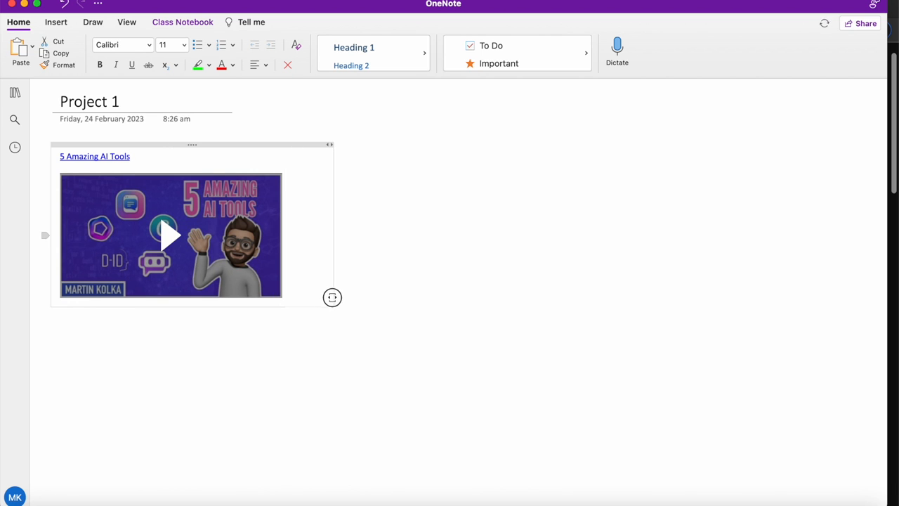
{"action": "left_click", "coordinate": [282, 296]}
{"action": "left_click_drag", "start_coordinate": [284, 300], "coordinate": [489, 414]}
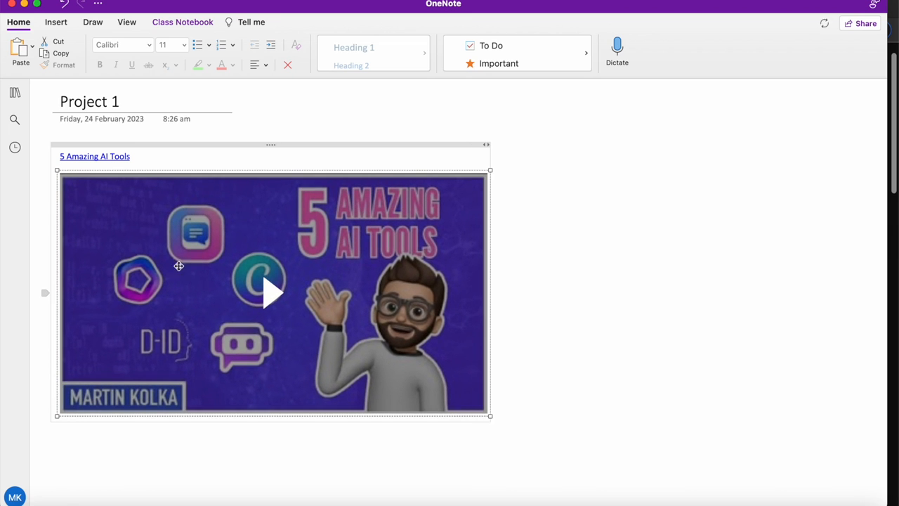
{"action": "left_click", "coordinate": [276, 291]}
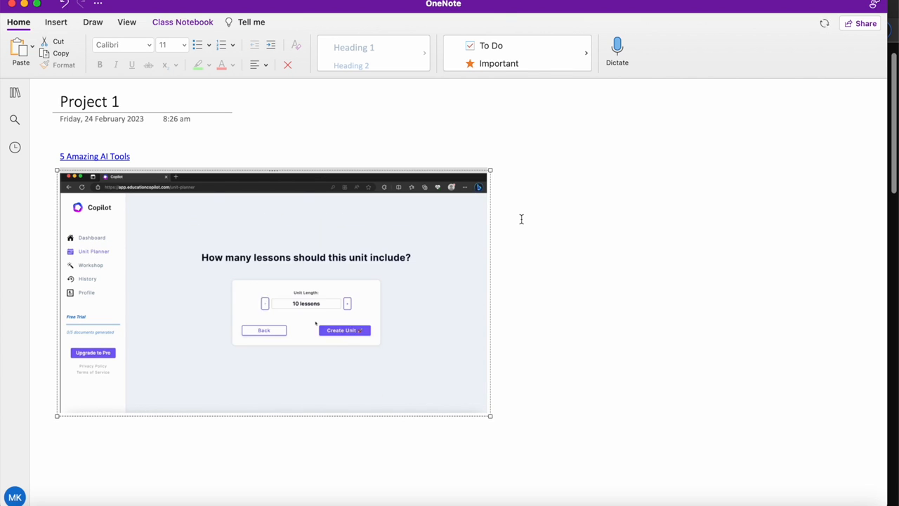
{"action": "mouse_move", "coordinate": [333, 325]}
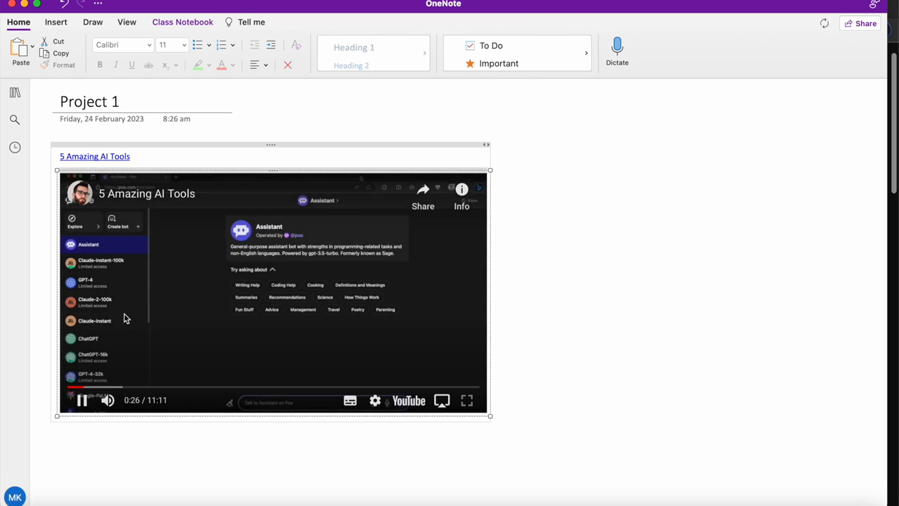
Step: Pause the embedded video at 0:29 and put the caret on the blank area below it
{"action": "left_click", "coordinate": [82, 401]}
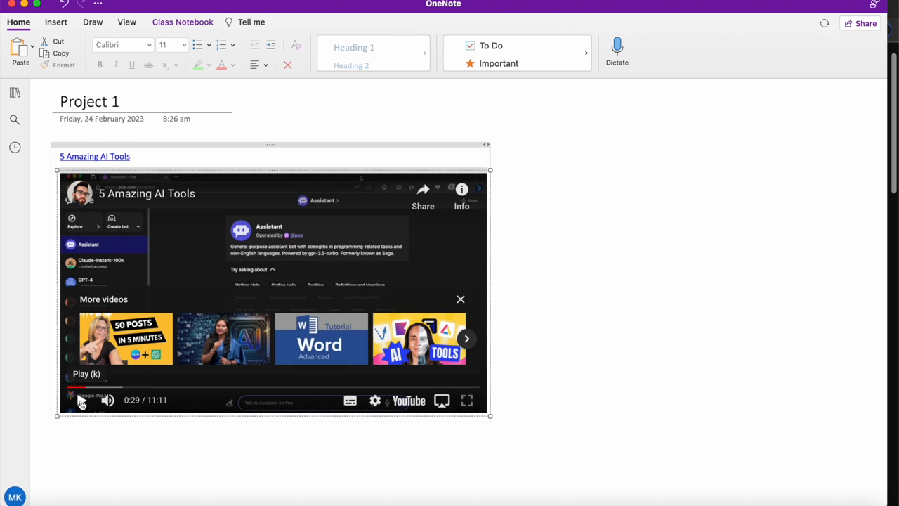
{"action": "left_click", "coordinate": [68, 449]}
{"action": "scroll", "coordinate": [68, 449], "scroll_direction": "down", "scroll_amount": 1}
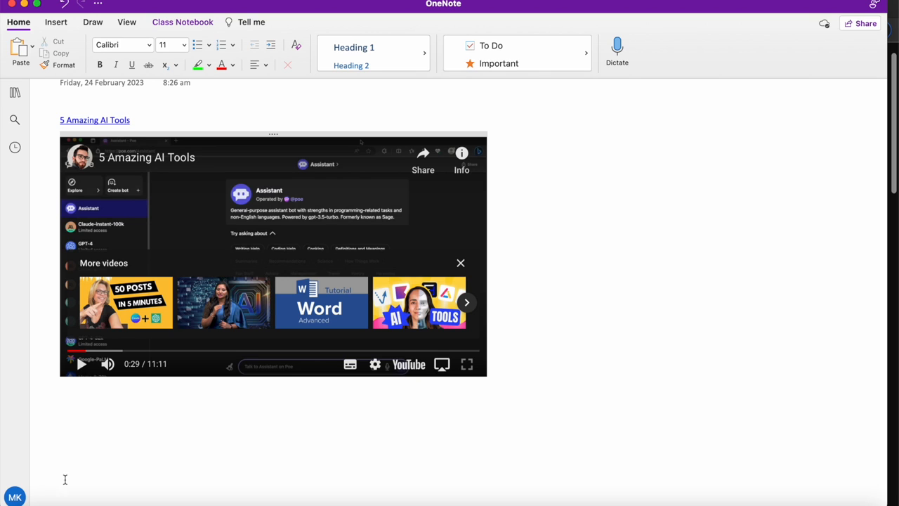
Step: Drag Intro to ChatGPT.mp4 from the How To folder into OneNote as an attachment
{"action": "left_click", "coordinate": [40, 486]}
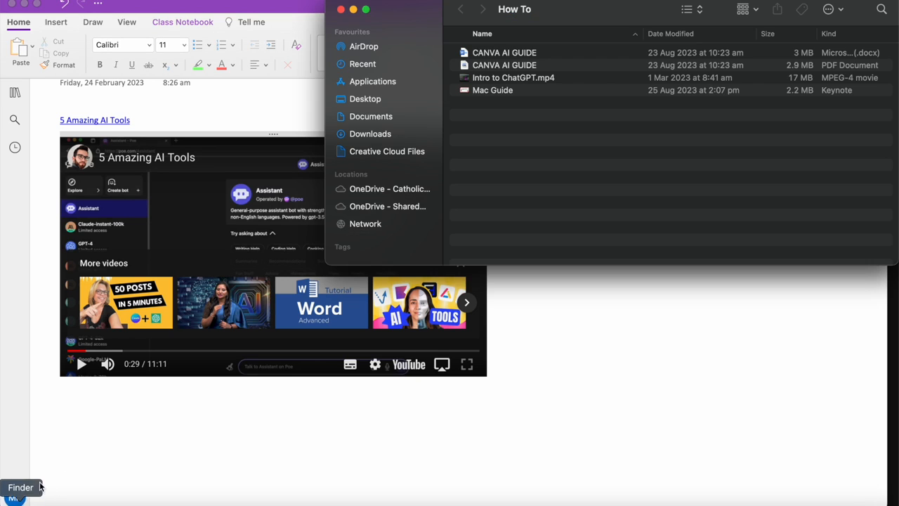
{"action": "left_click", "coordinate": [499, 78]}
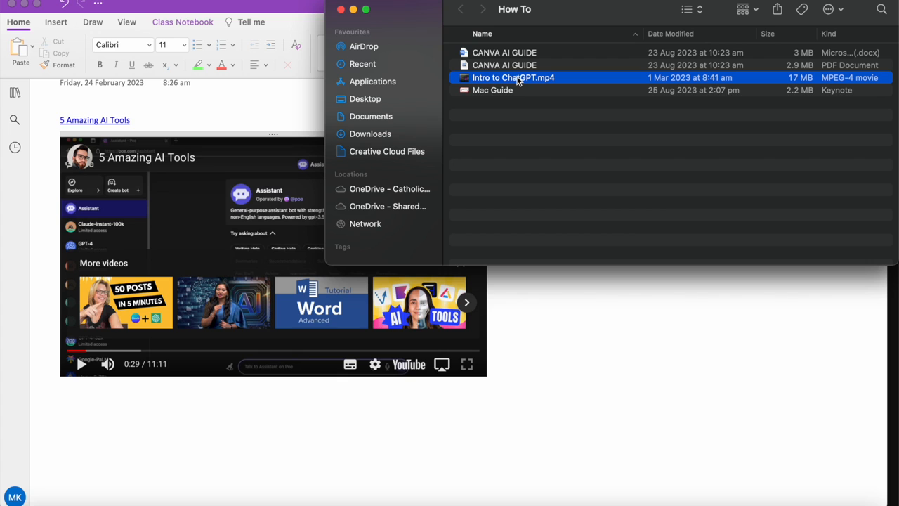
{"action": "left_click_drag", "start_coordinate": [517, 80], "coordinate": [129, 460]}
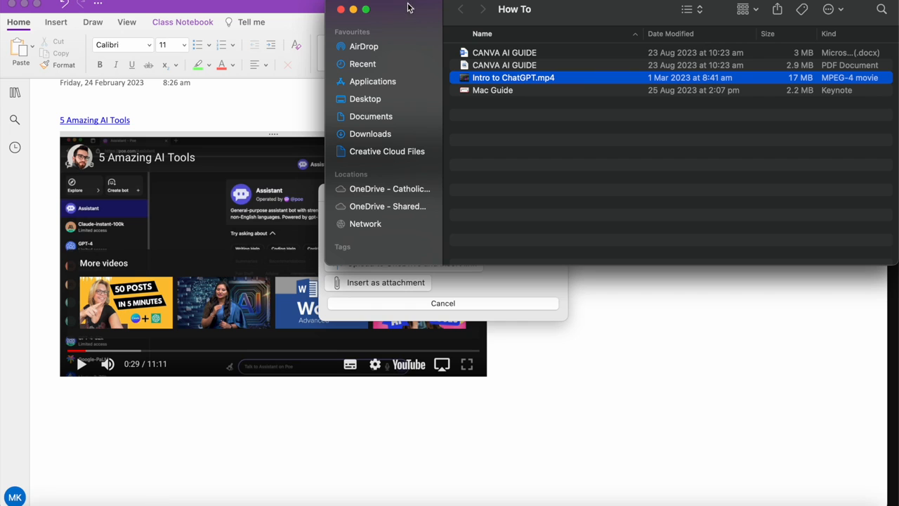
{"action": "left_click", "coordinate": [305, 9]}
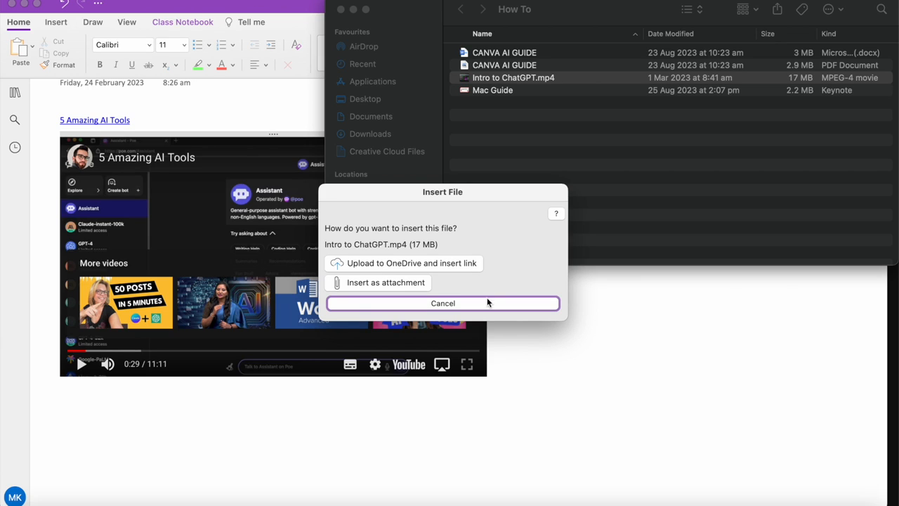
{"action": "left_click", "coordinate": [391, 283]}
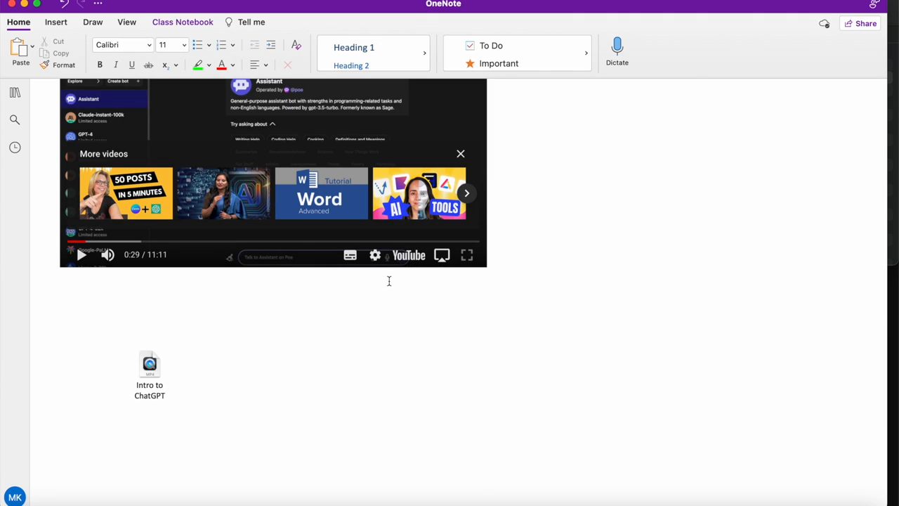
Step: Shift the Intro to ChatGPT attachment left, then open it to play the video
{"action": "left_click_drag", "start_coordinate": [152, 368], "coordinate": [98, 366]}
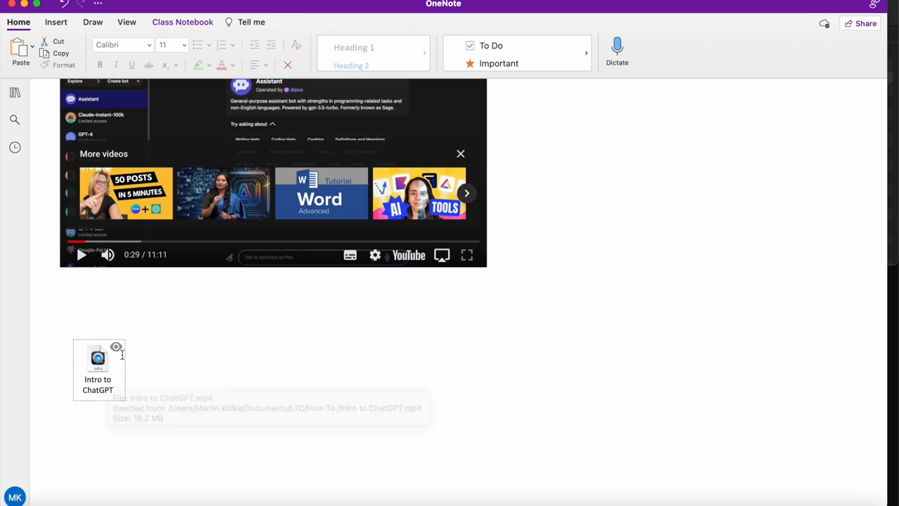
{"action": "scroll", "coordinate": [175, 373], "scroll_direction": "up", "scroll_amount": 5}
{"action": "scroll", "coordinate": [171, 393], "scroll_direction": "down", "scroll_amount": 2}
{"action": "left_click", "coordinate": [138, 418]}
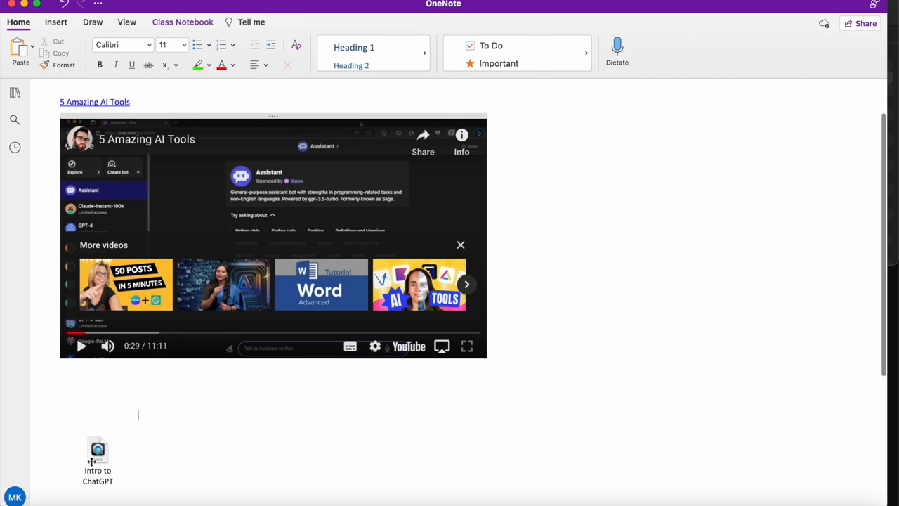
{"action": "left_click", "coordinate": [99, 449]}
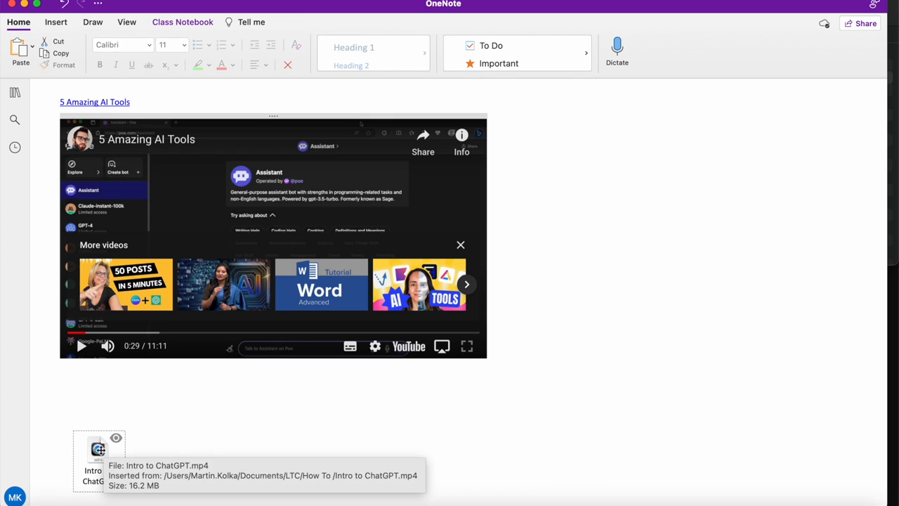
{"action": "double_click", "coordinate": [99, 450]}
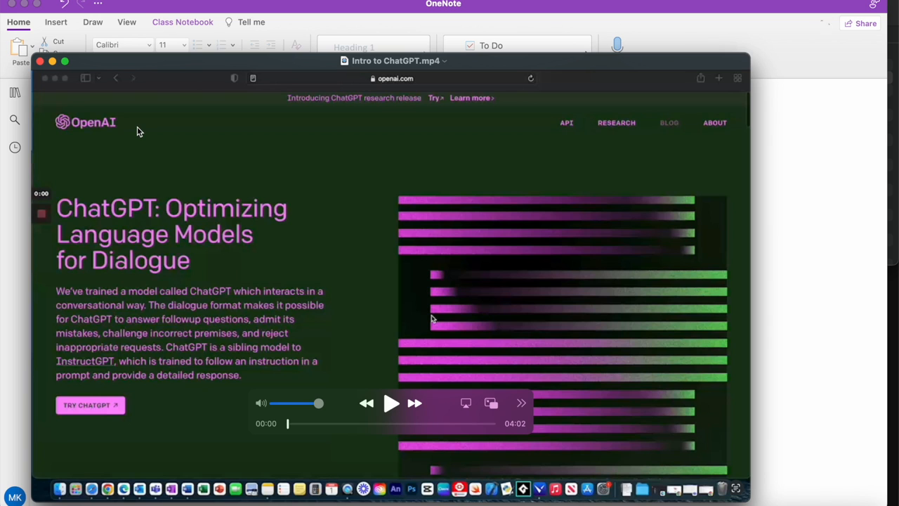
Step: Move the QuickTime window playing Intro to ChatGPT.mp4, then close it
{"action": "left_click_drag", "start_coordinate": [129, 61], "coordinate": [135, 27]}
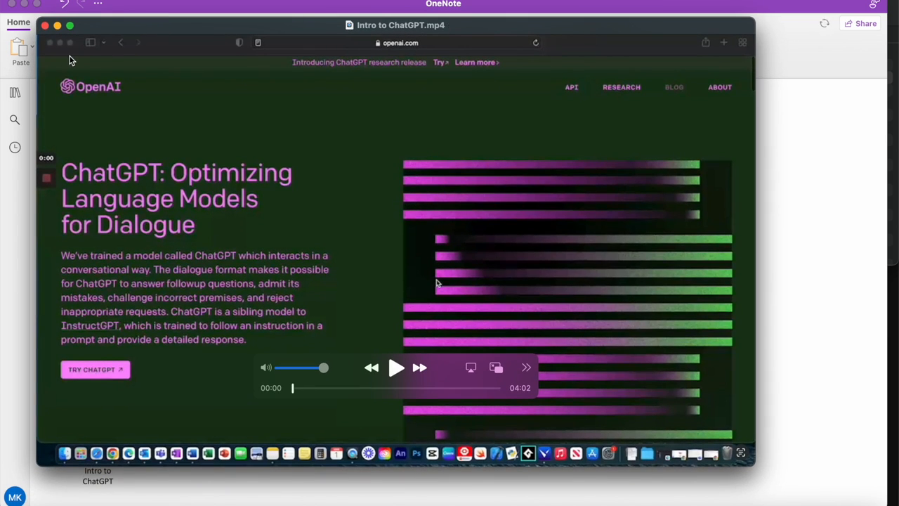
{"action": "left_click", "coordinate": [45, 26]}
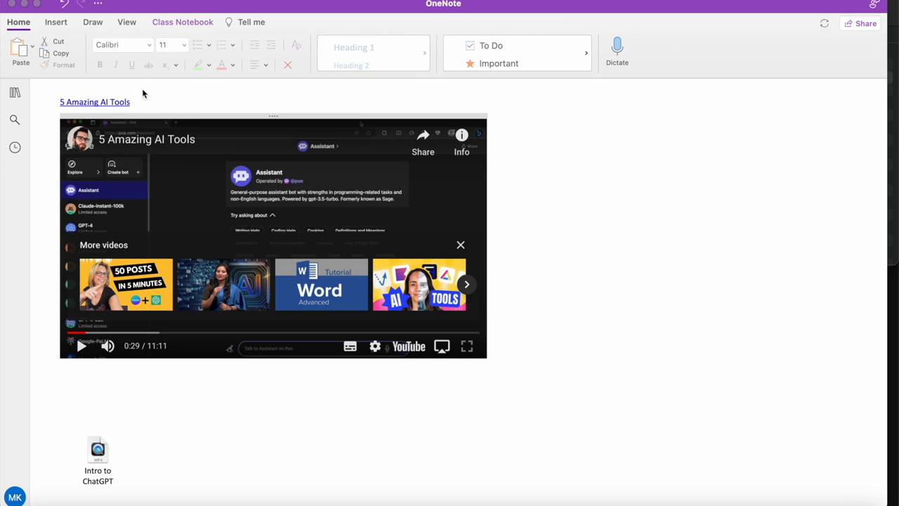
Step: Remove the attachment and drag Intro to ChatGPT.mp4 from How To onto the page again
{"action": "left_click", "coordinate": [94, 464]}
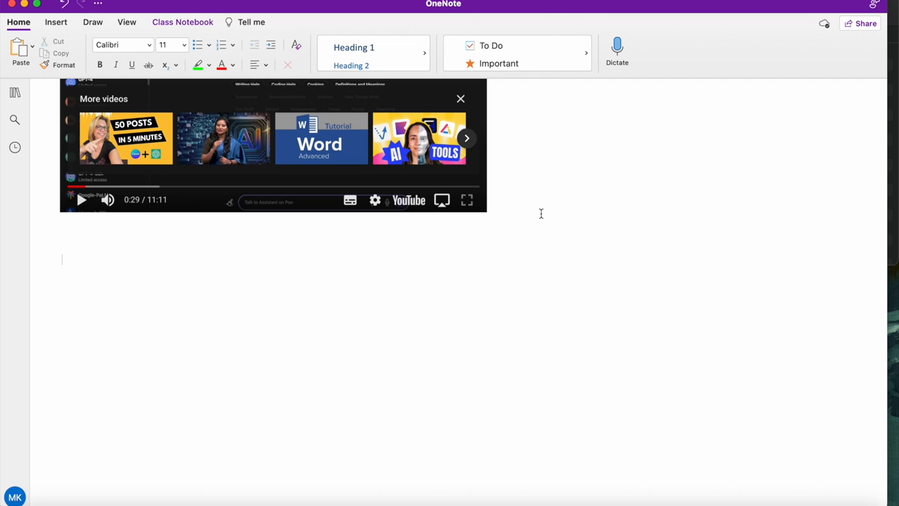
{"action": "left_click", "coordinate": [897, 7]}
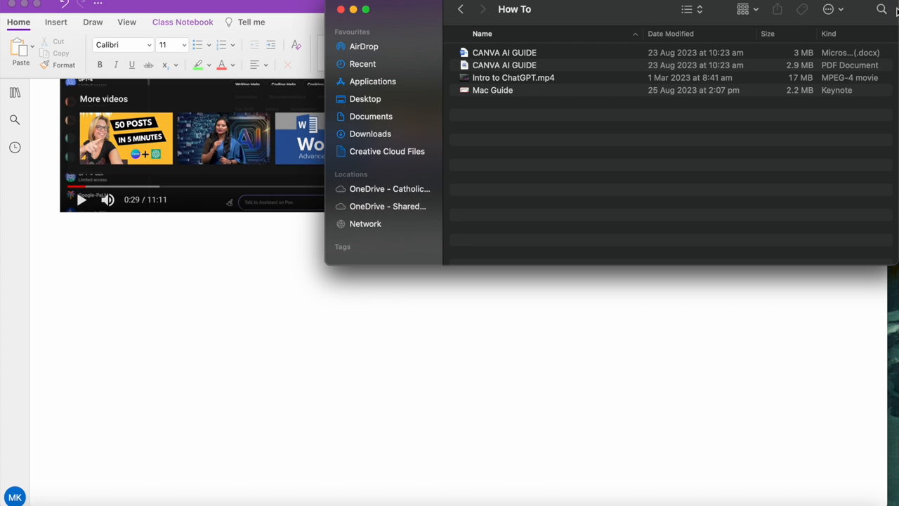
{"action": "left_click_drag", "start_coordinate": [503, 79], "coordinate": [128, 264]}
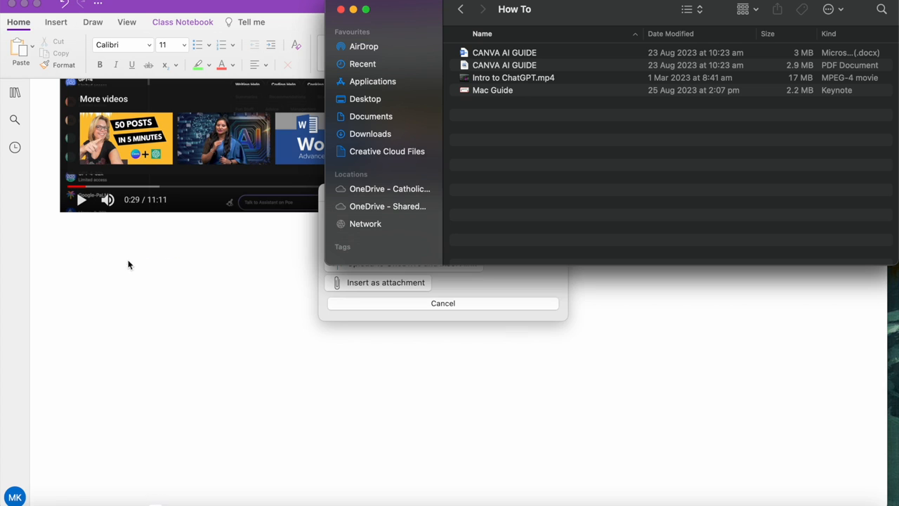
{"action": "left_click", "coordinate": [353, 9]}
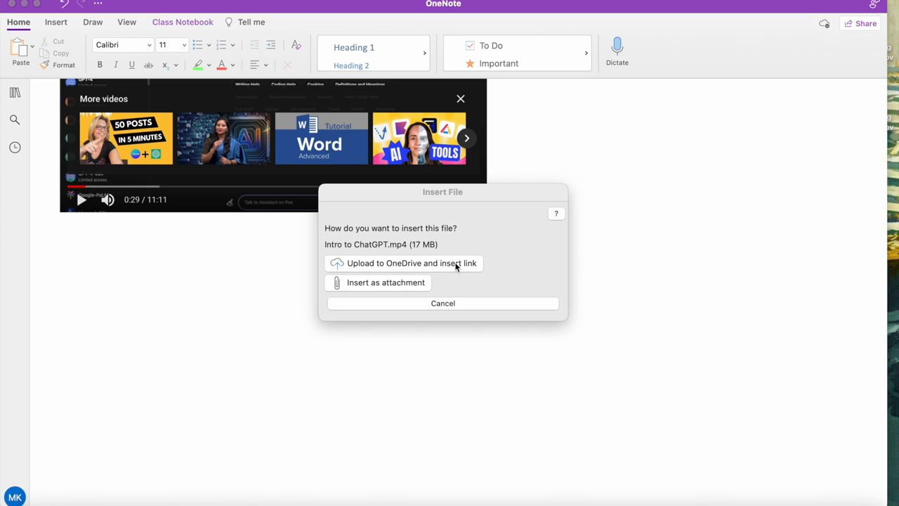
Step: Upload Intro to ChatGPT.mp4 to OneDrive and place its link below the embedded video
{"action": "left_click", "coordinate": [425, 263]}
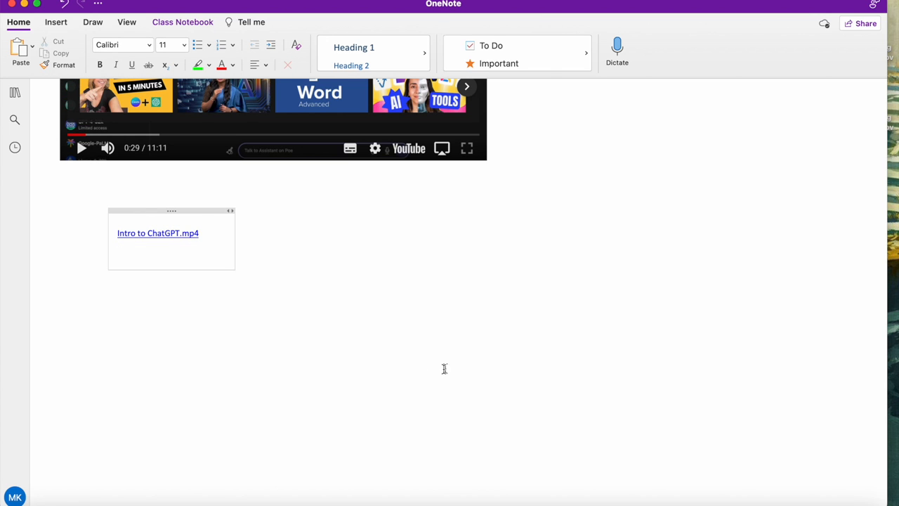
{"action": "left_click_drag", "start_coordinate": [204, 209], "coordinate": [154, 222]}
{"action": "left_click", "coordinate": [220, 295]}
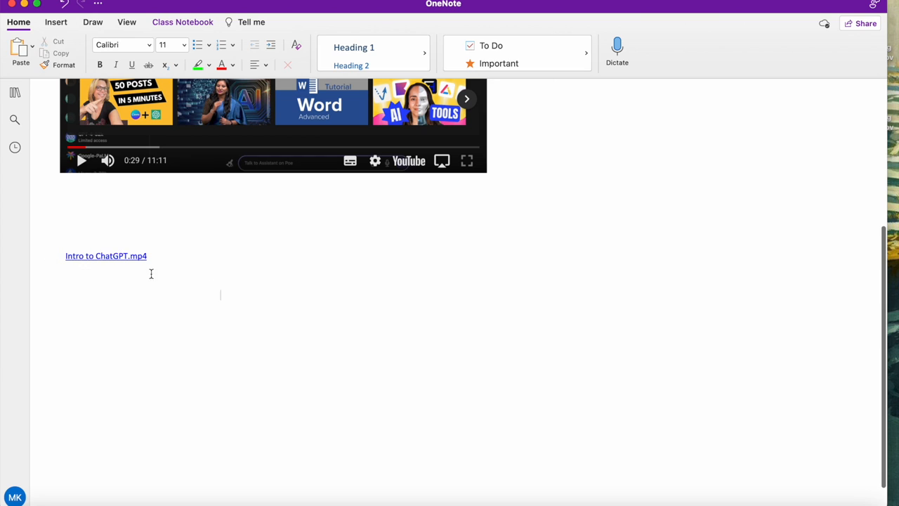